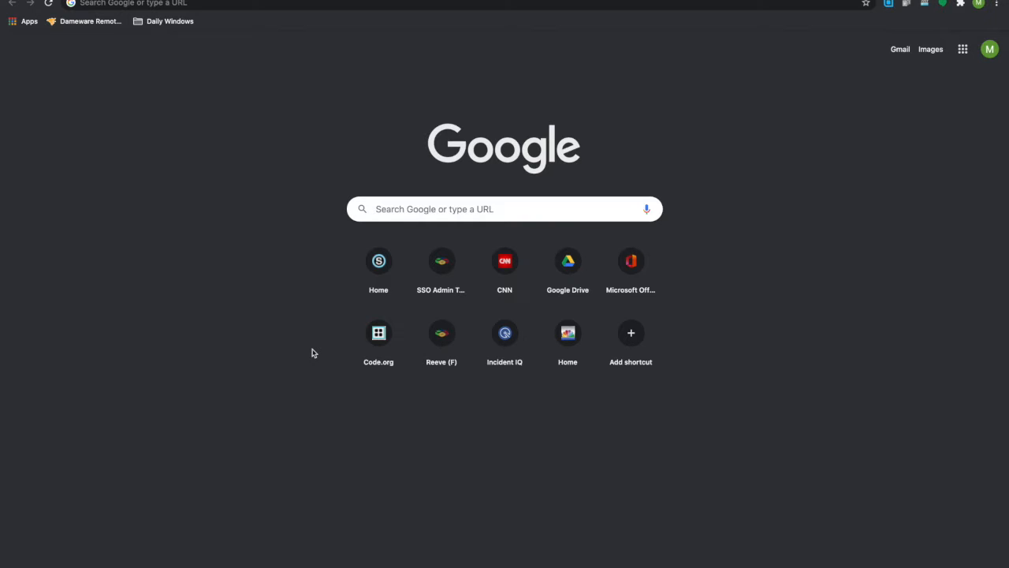
Go to office.com and open the "Practice with Flow" form in Microsoft Forms.
click(181, 5)
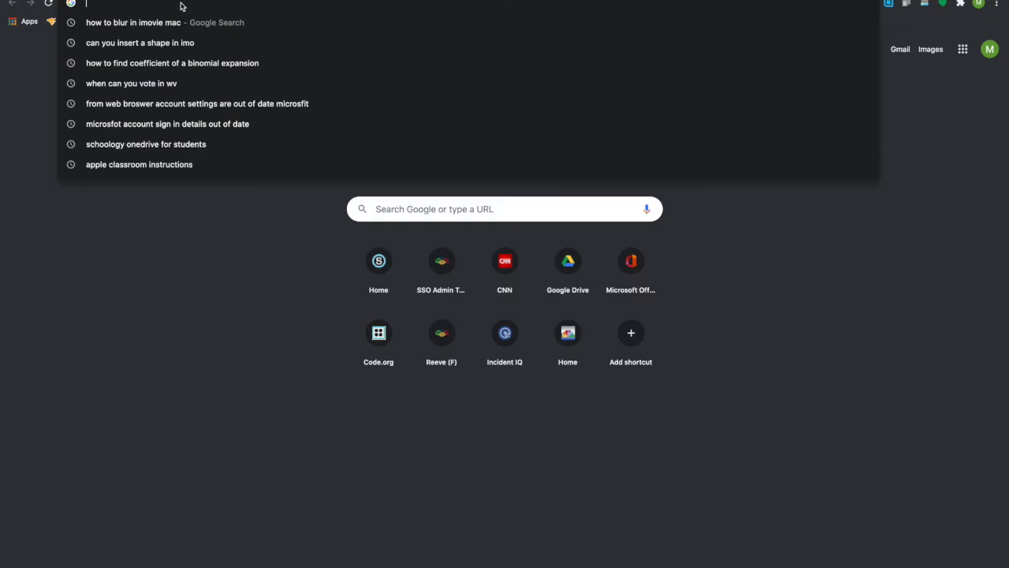
text(office.com)
key(Return)
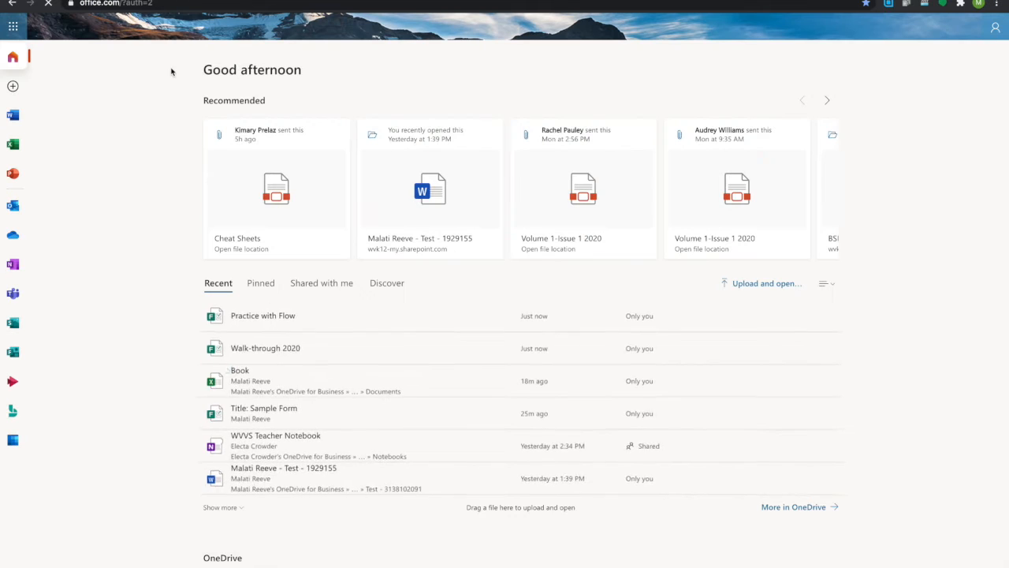
click(13, 353)
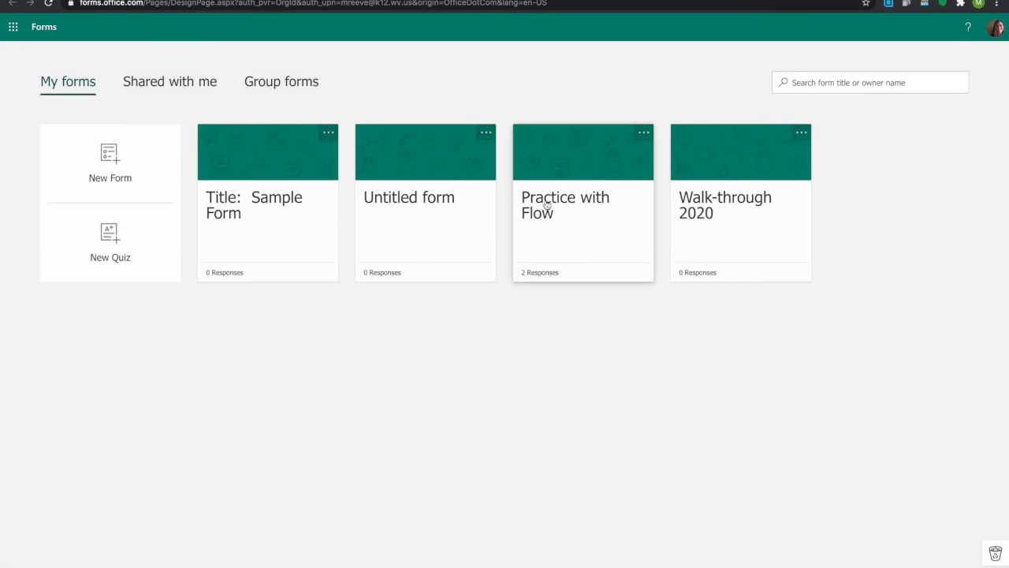
click(547, 204)
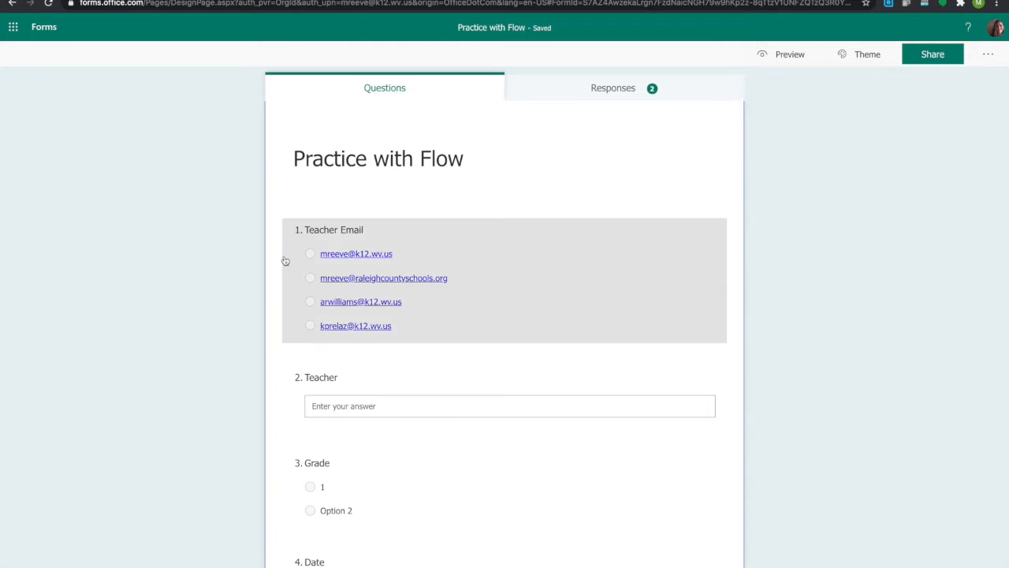
Review the form's questions and make the Teacher Email and Teacher questions required.
scroll(270, 233, down, 1)
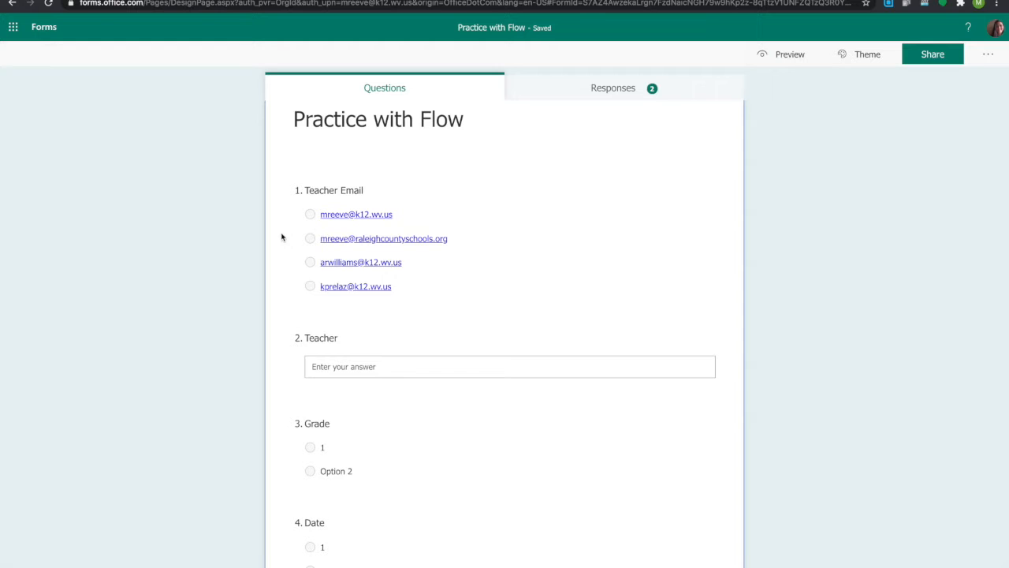
scroll(289, 307, down, 3)
scroll(300, 313, down, 3)
scroll(322, 295, down, 4)
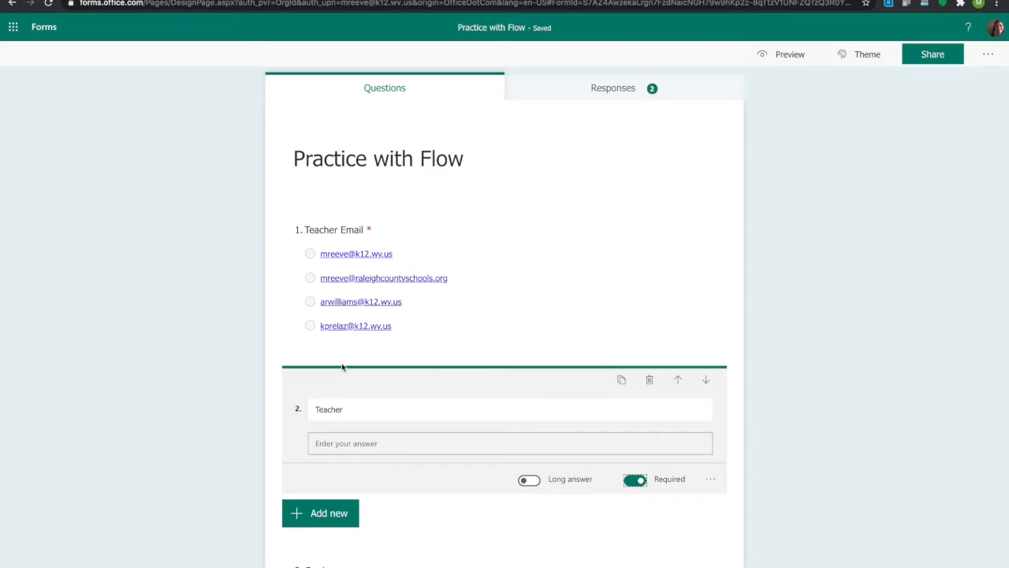
Open Microsoft Power Automate at flow.microsoft.com in a new browser tab.
key(ctrl+t)
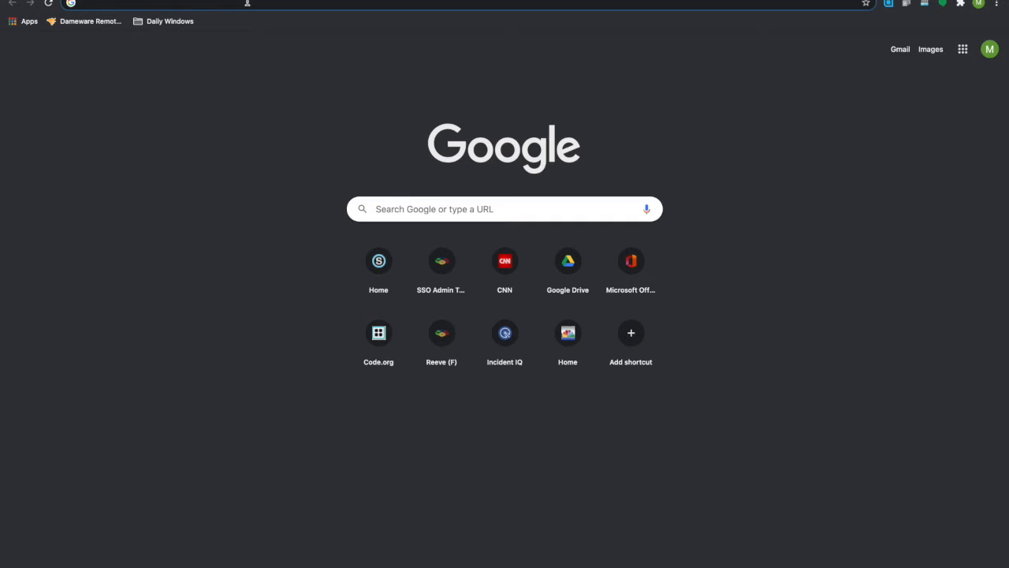
text(flow)
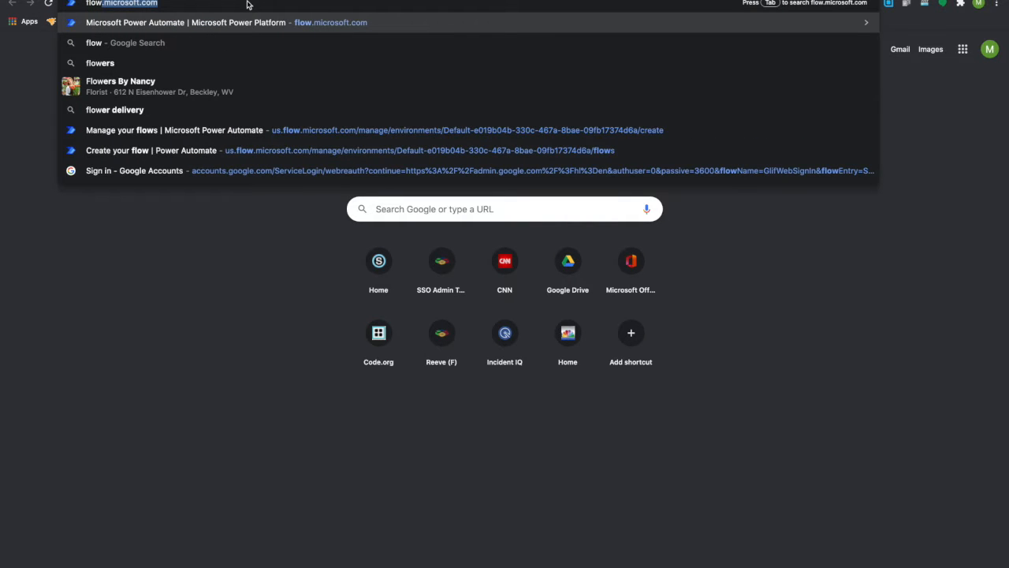
text(.)
key(Return)
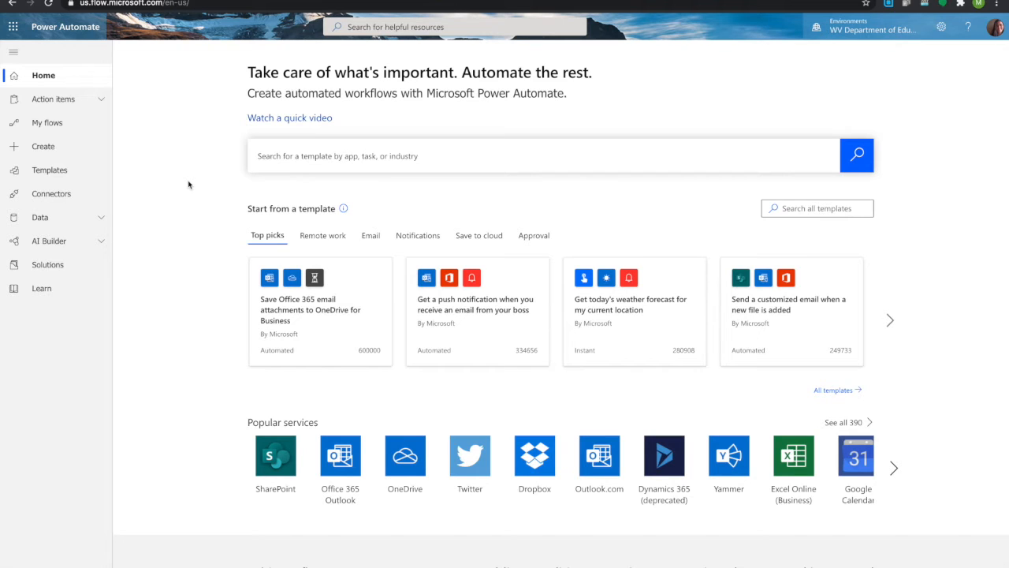
Create an automated flow named "Send email with form response" with the Microsoft Forms trigger "When a new response is submitted".
click(83, 152)
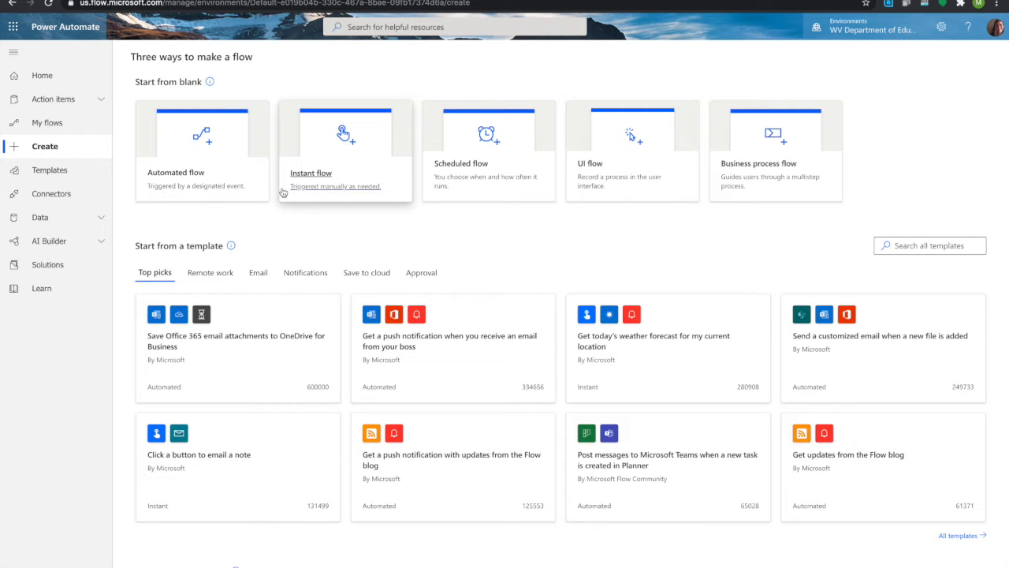
click(238, 166)
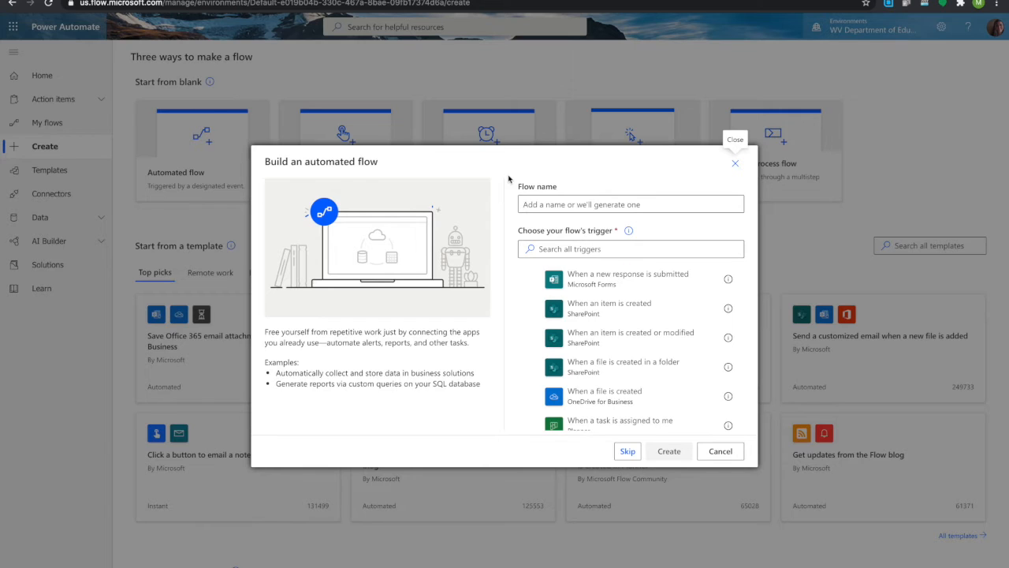
click(564, 205)
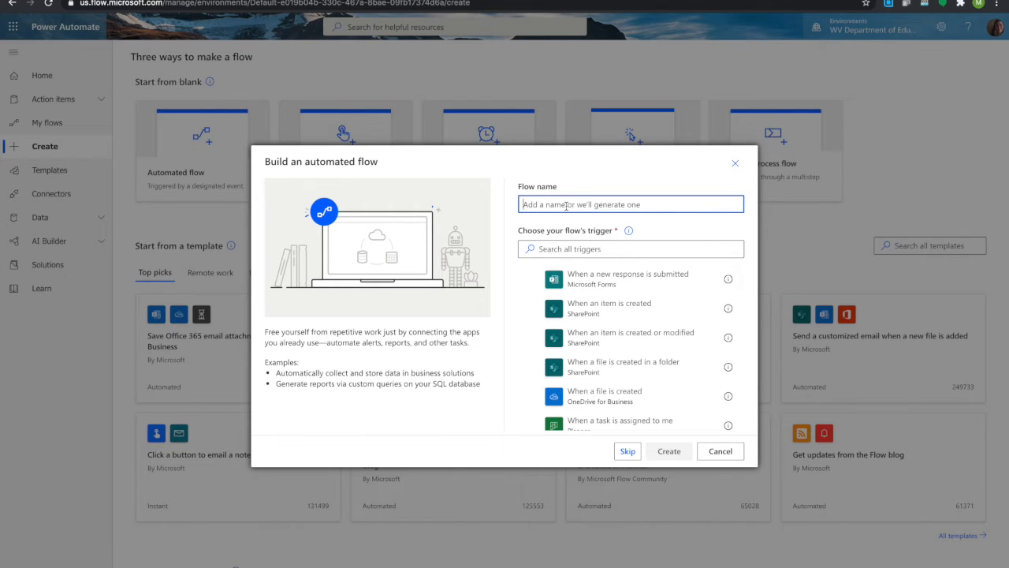
text(Send email with form response)
click(580, 253)
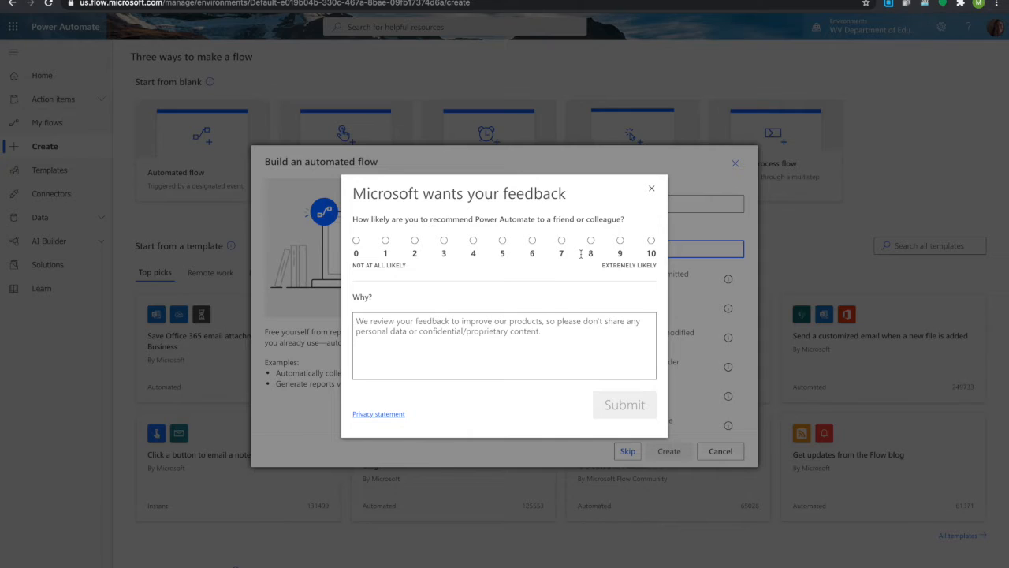
key(Escape)
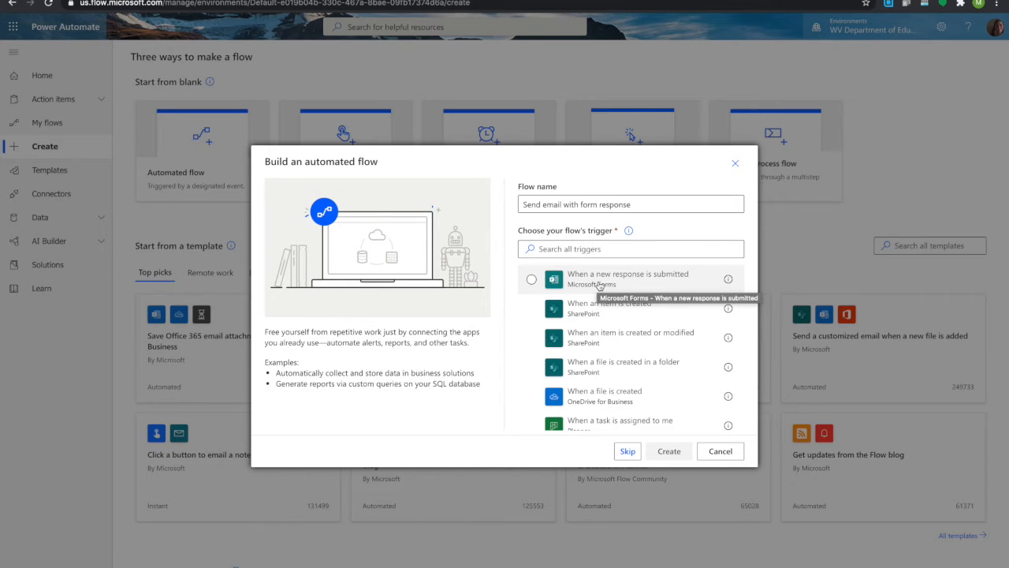
click(532, 280)
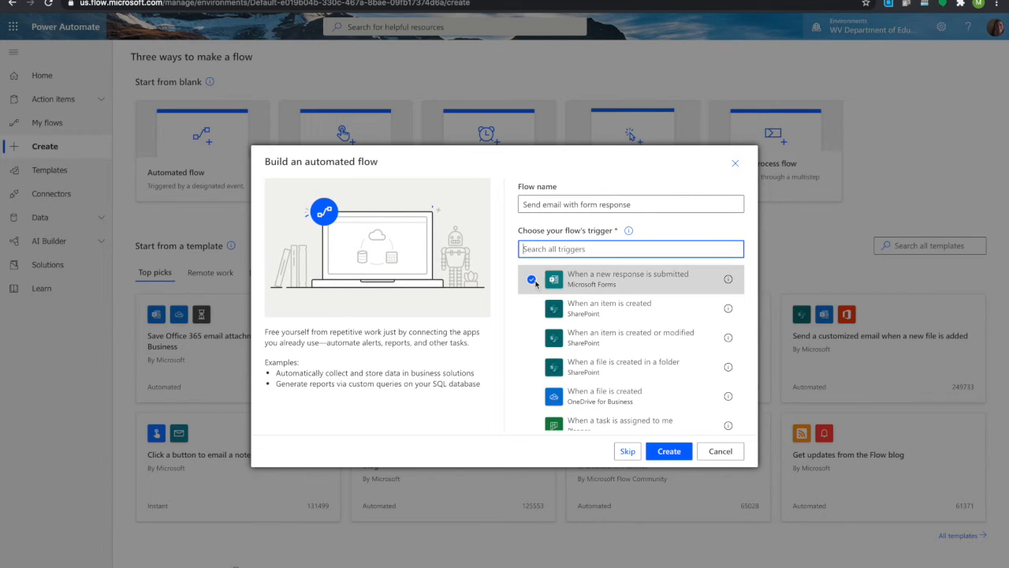
click(668, 451)
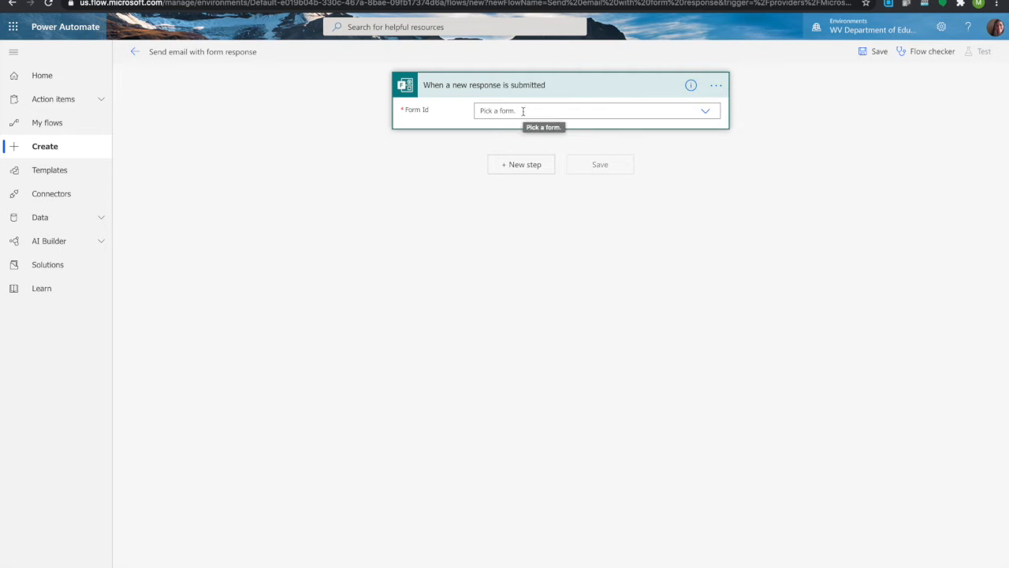
Set the trigger's Form Id to "Practice with Flow".
click(523, 111)
scroll(522, 174, down, 1)
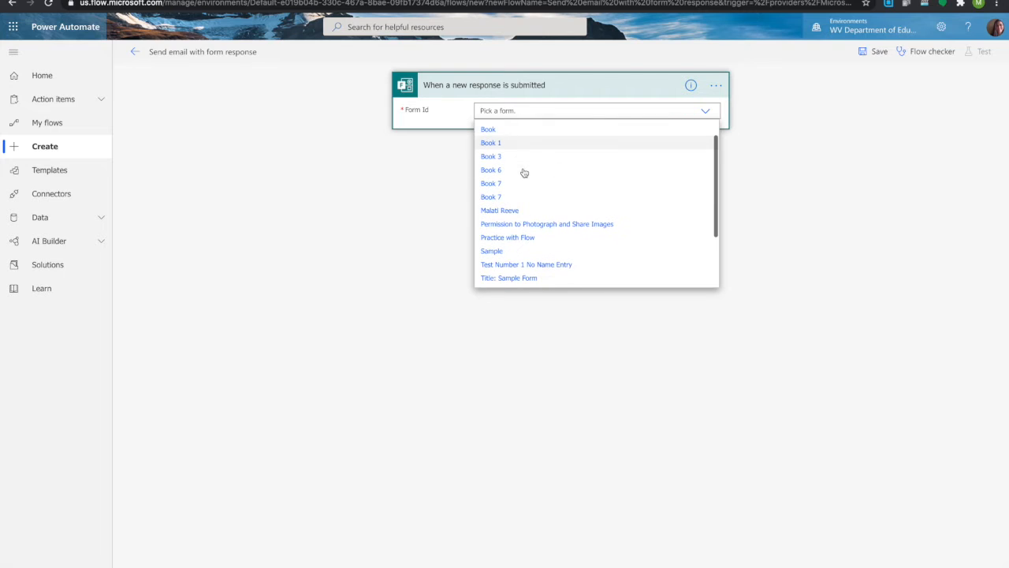
click(530, 239)
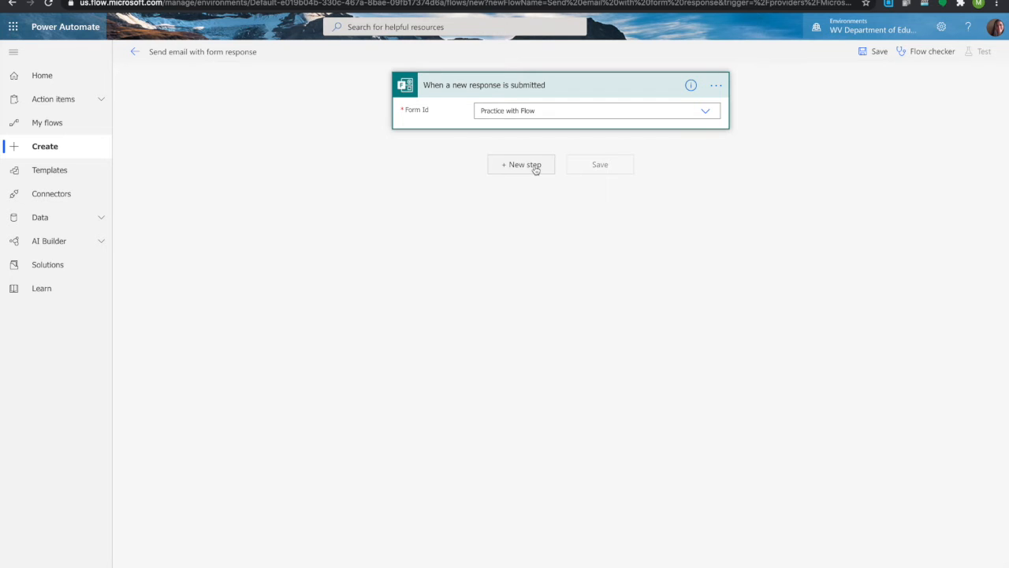
Add the Office 365 Outlook action "Send an email (V2)" as a new step after the trigger.
click(535, 169)
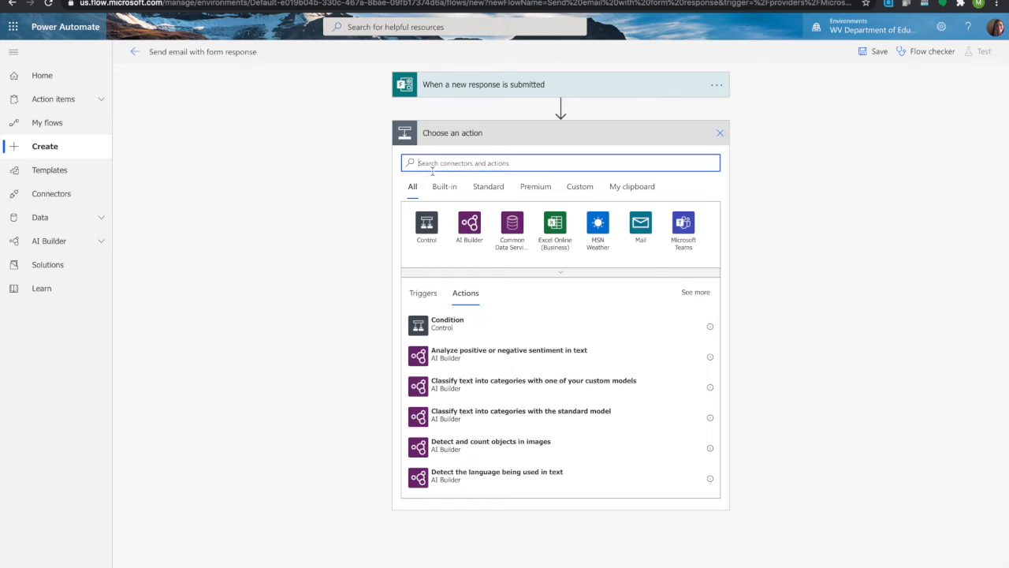
text(send an)
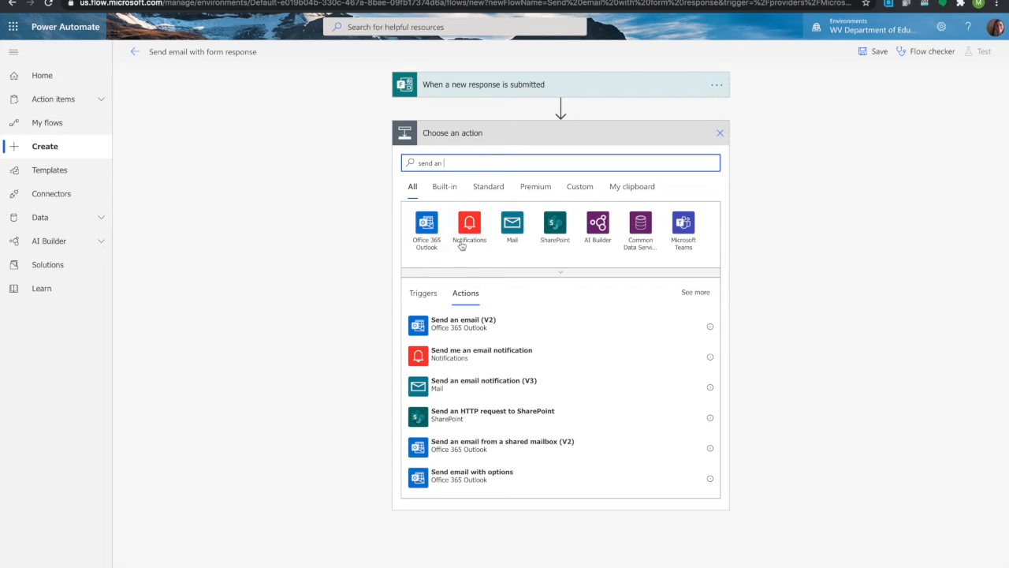
click(499, 332)
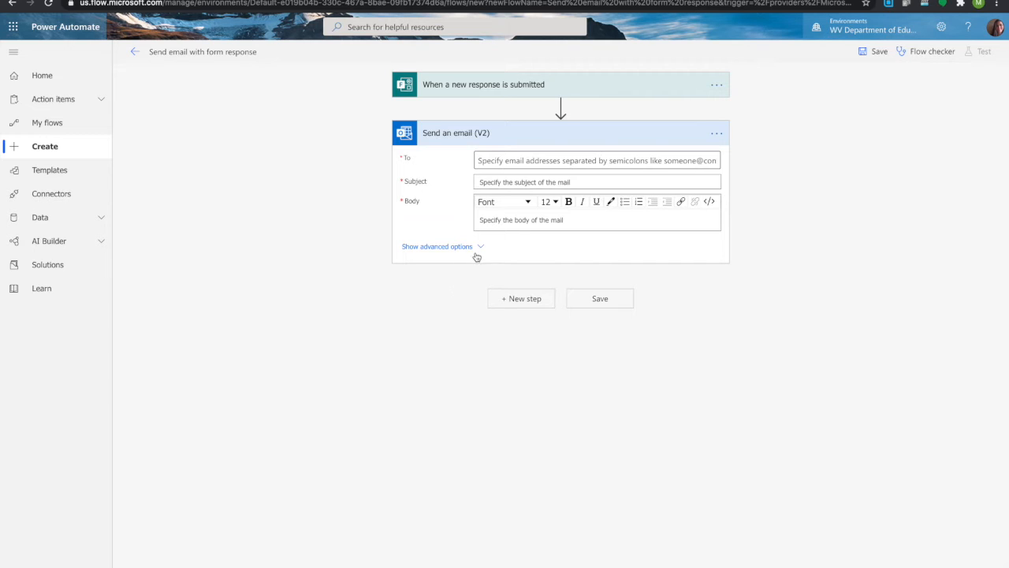
Insert the Microsoft Forms action "Get response details" between the trigger and the email action.
click(561, 111)
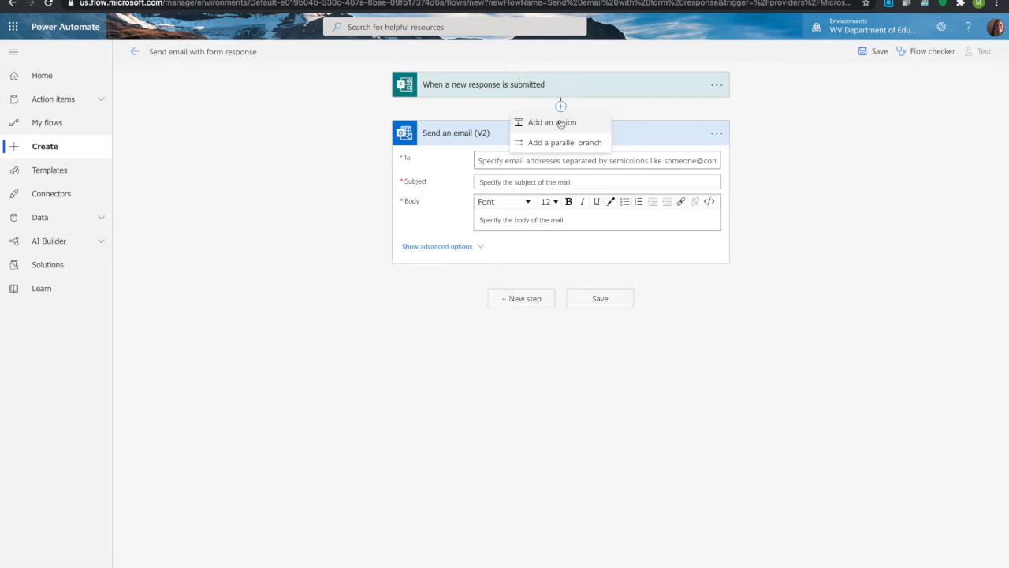
click(560, 123)
text(get response details)
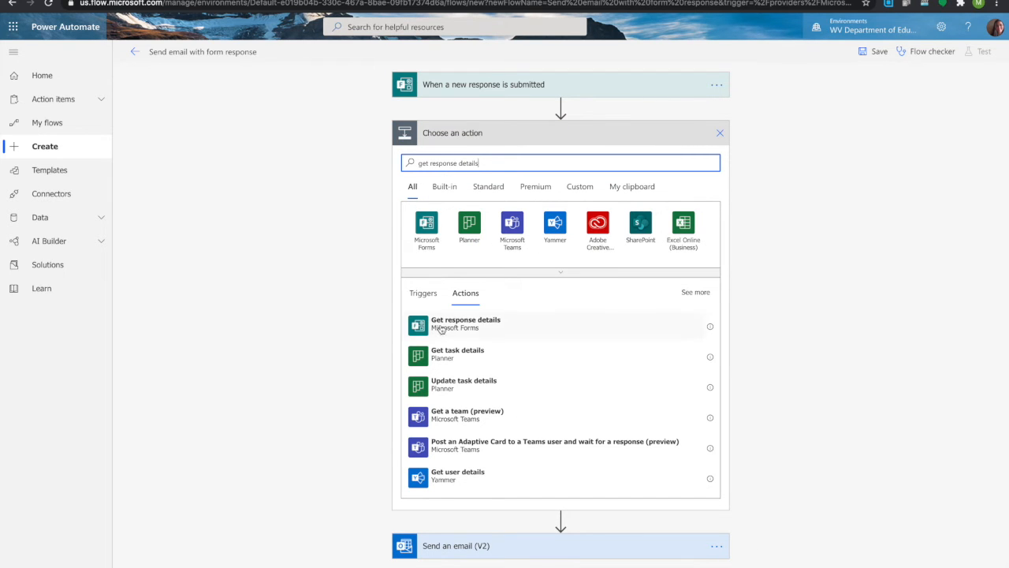
click(496, 329)
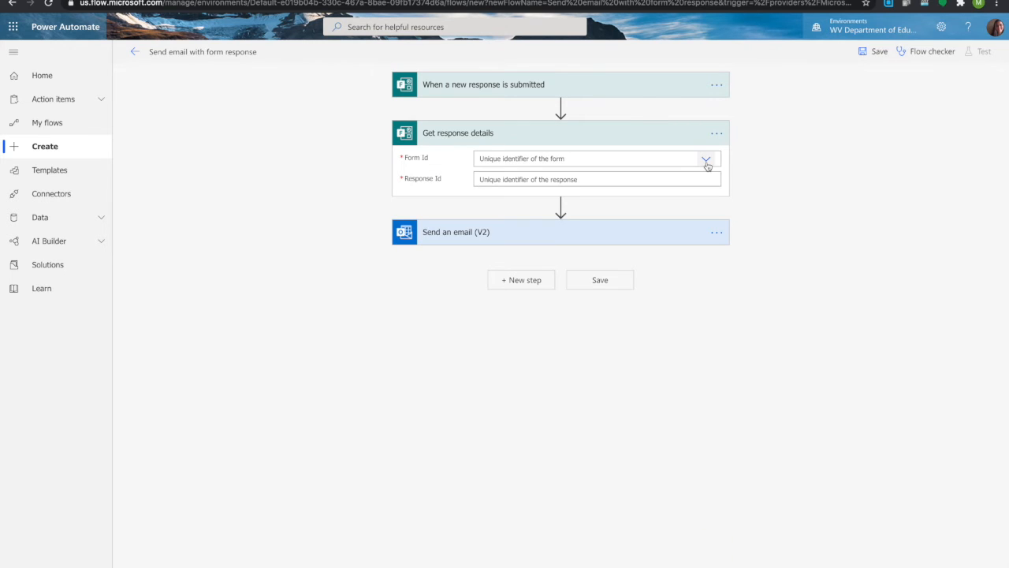
Set the Get response details action's Form Id to "Practice with Flow" and its Response Id to the dynamic Response Id.
click(706, 161)
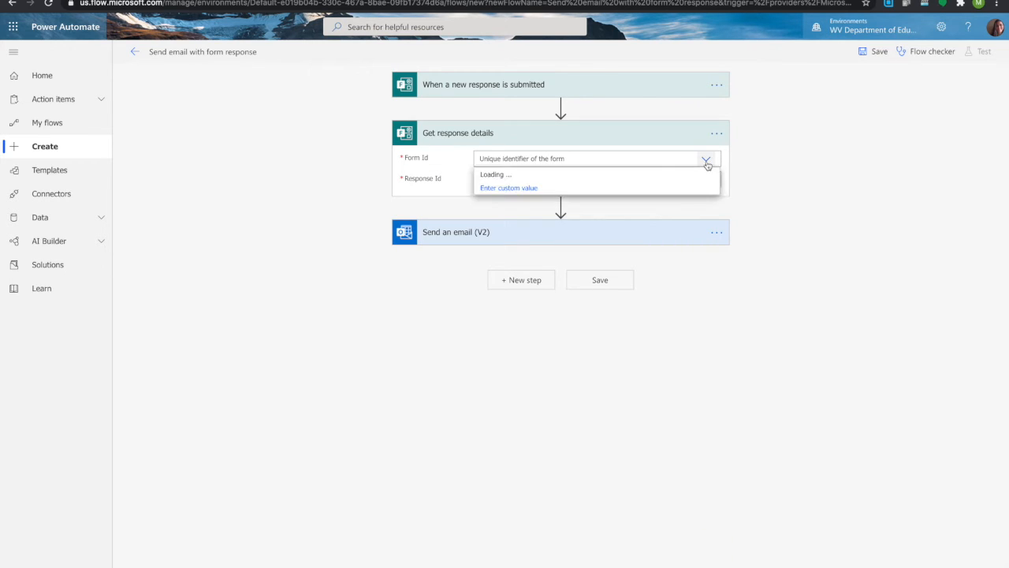
scroll(544, 302, down, 1)
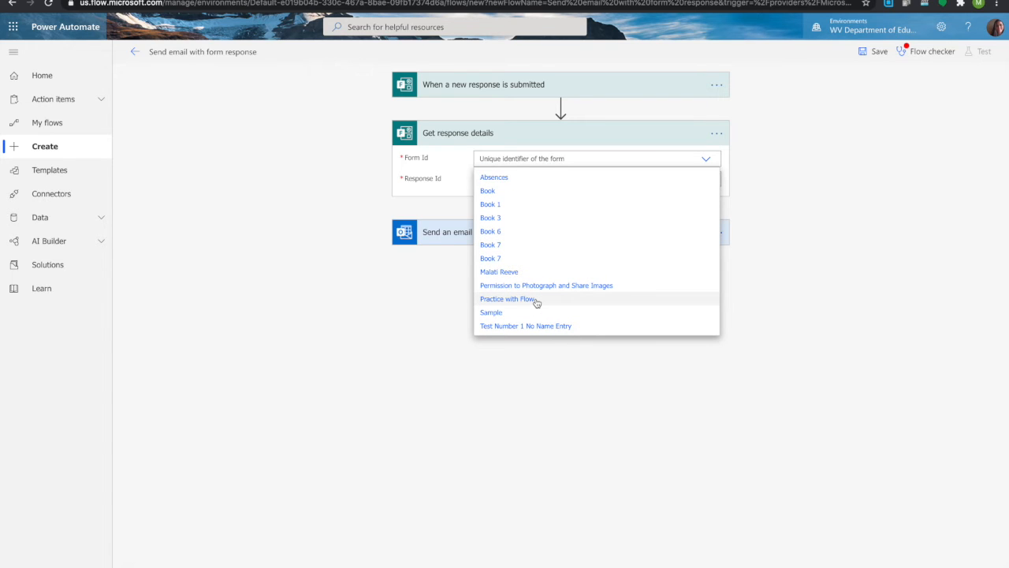
click(509, 299)
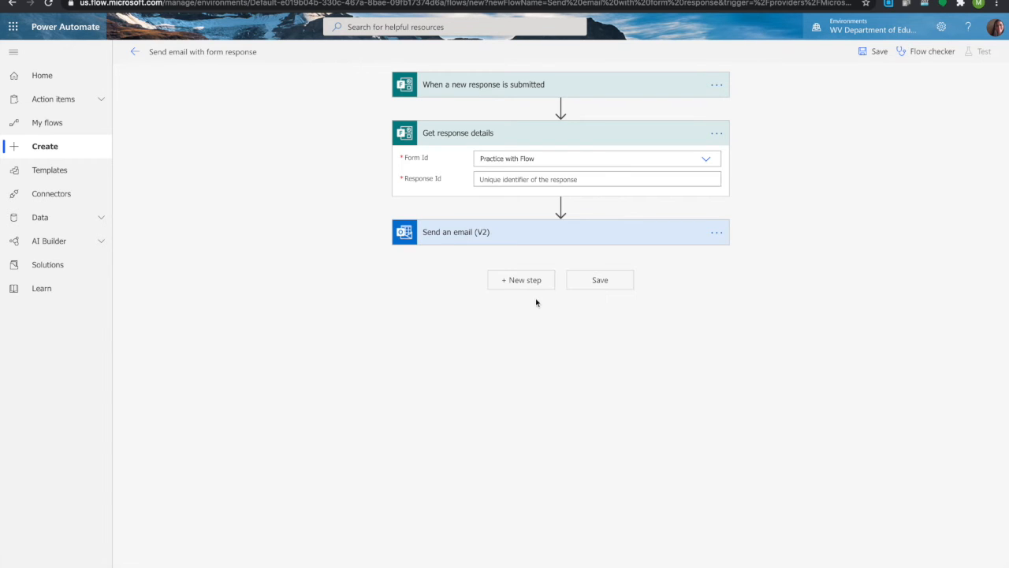
click(584, 180)
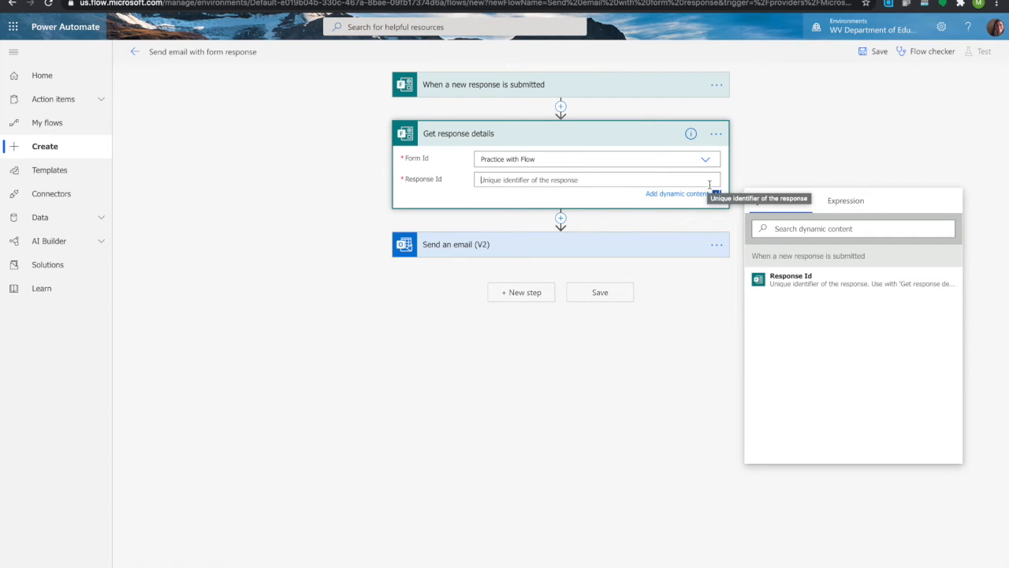
click(816, 288)
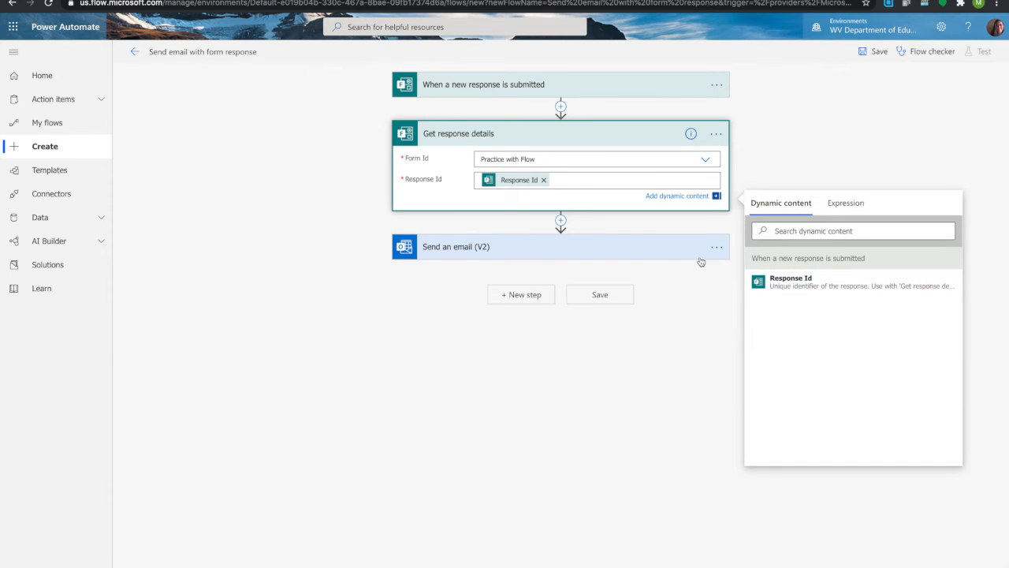
Address the email action to the dynamic Teacher Email answer and set its subject to "Walk Through".
click(443, 250)
click(483, 262)
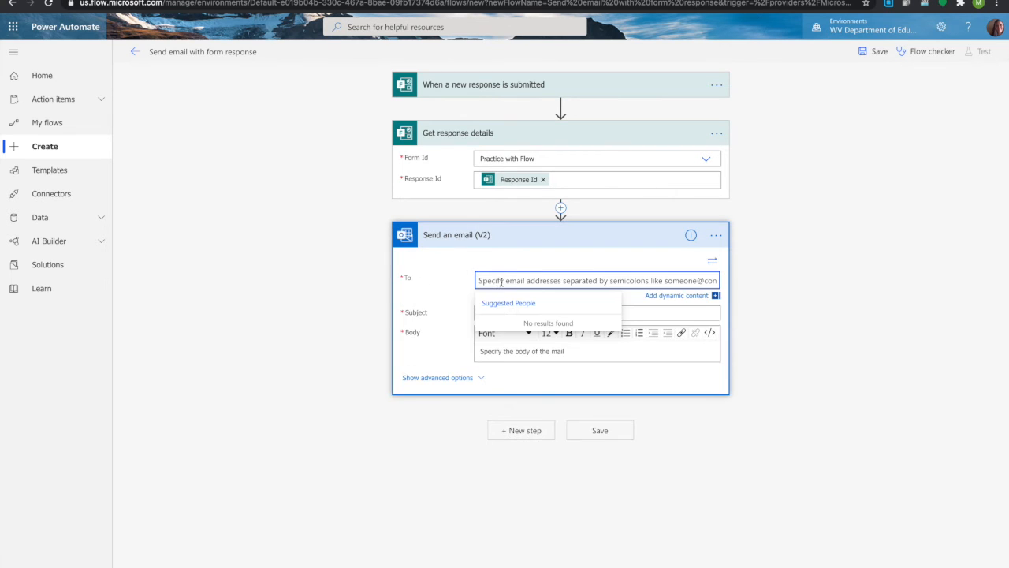
click(690, 299)
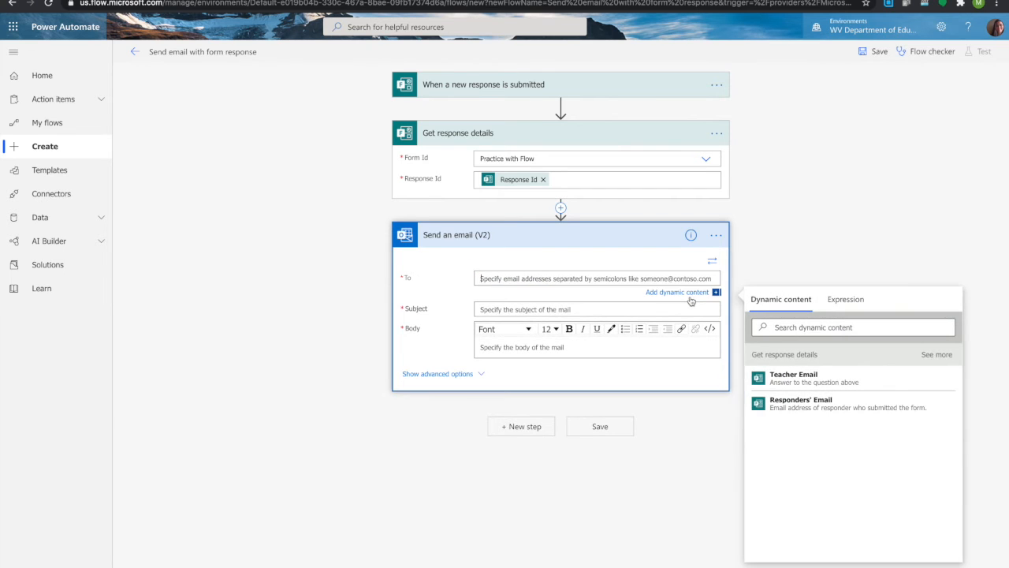
click(797, 383)
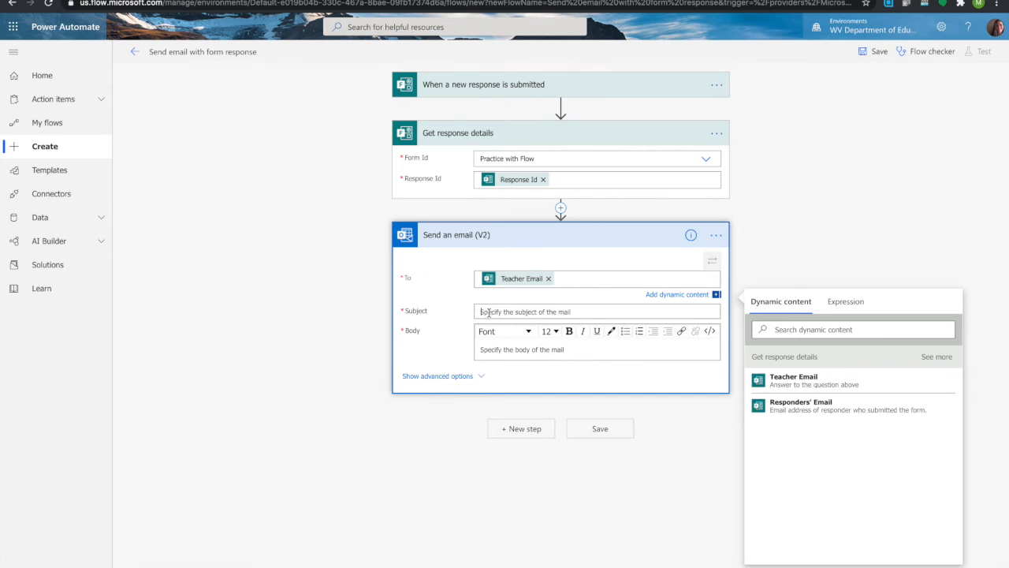
click(488, 312)
text(W)
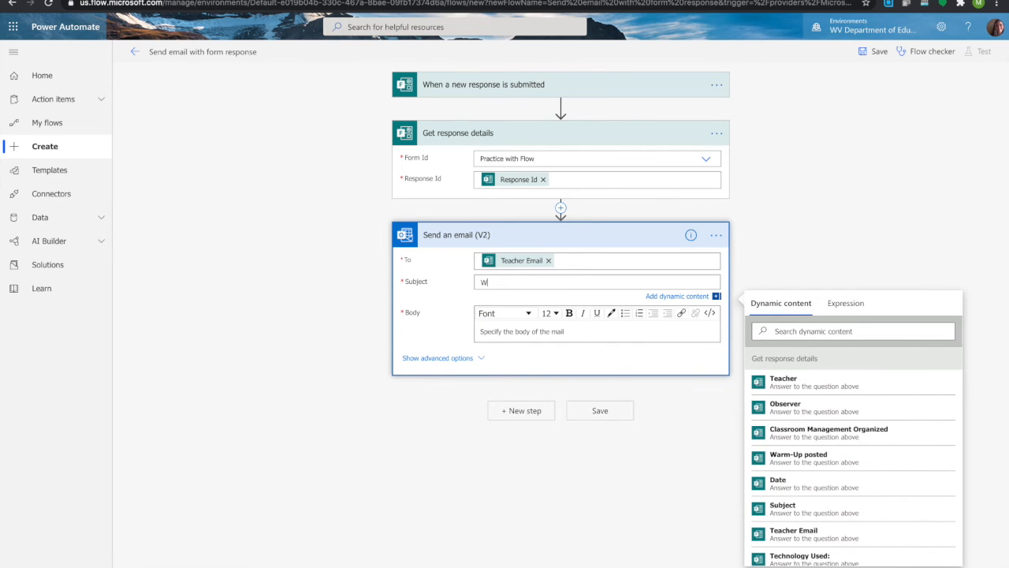
text(alk Through)
Start the email body with the labels "Teacher Name:", "Classroom Management Organized:", "Date:" and "Subject:", each on its own line.
click(488, 331)
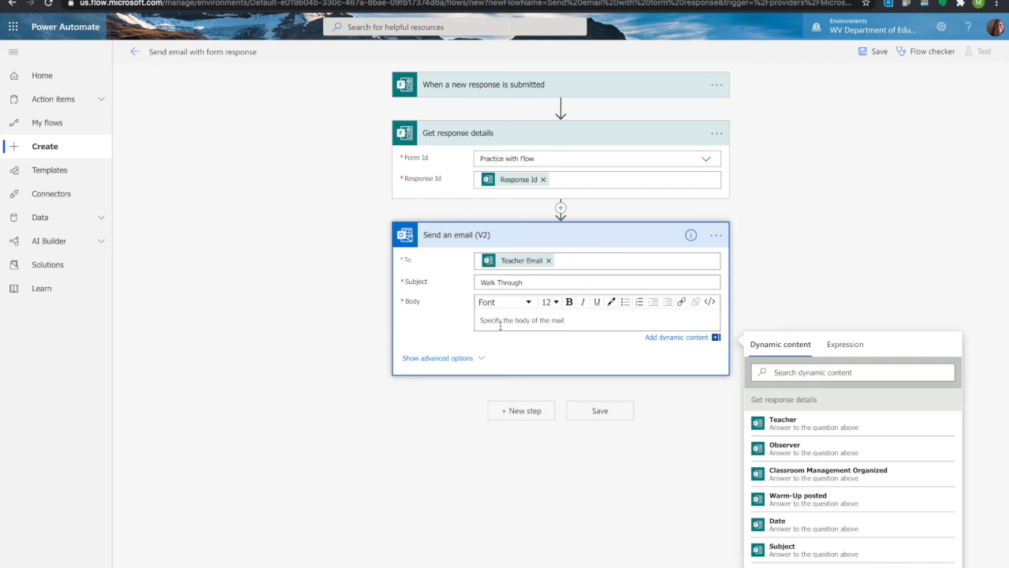
text(Teacher Name:)
key(Return)
text(Classroom Man)
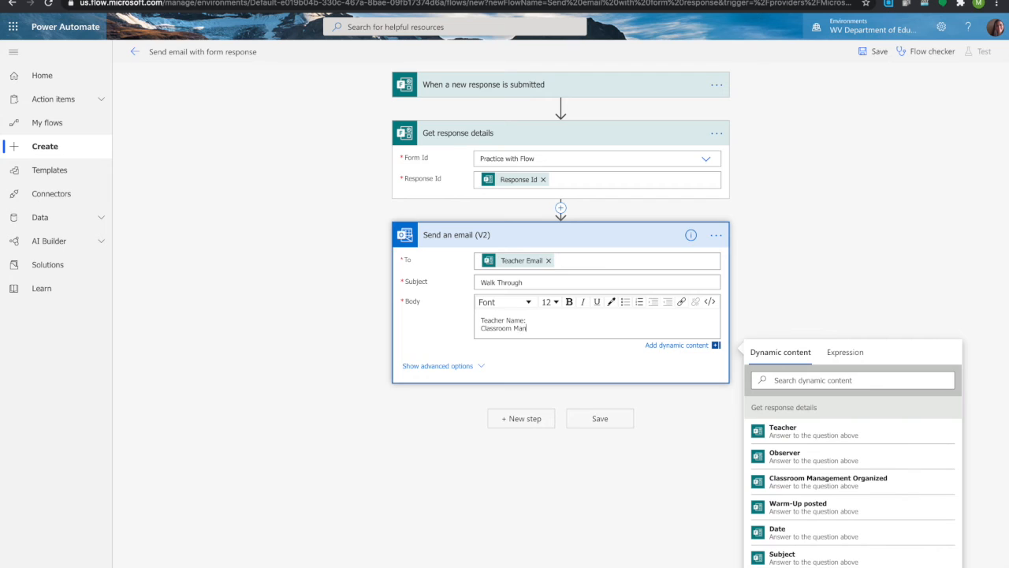
text(agement Organz)
key(Return)
text(Subject:)
Add the labels "Grade:", "Technology Used:", "Agenda Posted:" and "Warm-Up Posted:" on separate lines below "Subject:" in the email body.
key(Return)
text(Grade:)
key(Return)
text(Technology Used:)
key(Return)
text(Agenda Posted:)
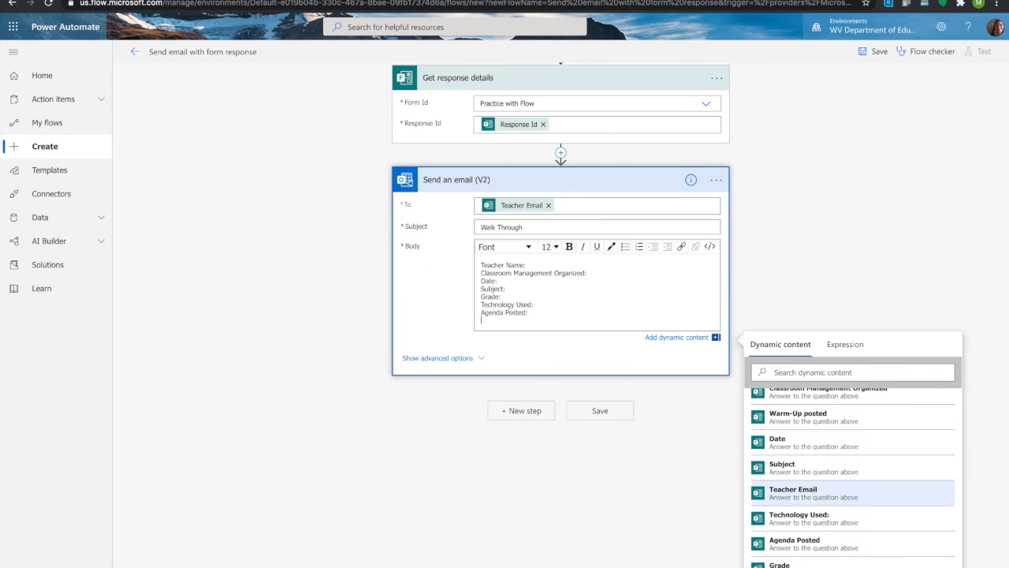
key(Return)
text(Warm-Up Posted:)
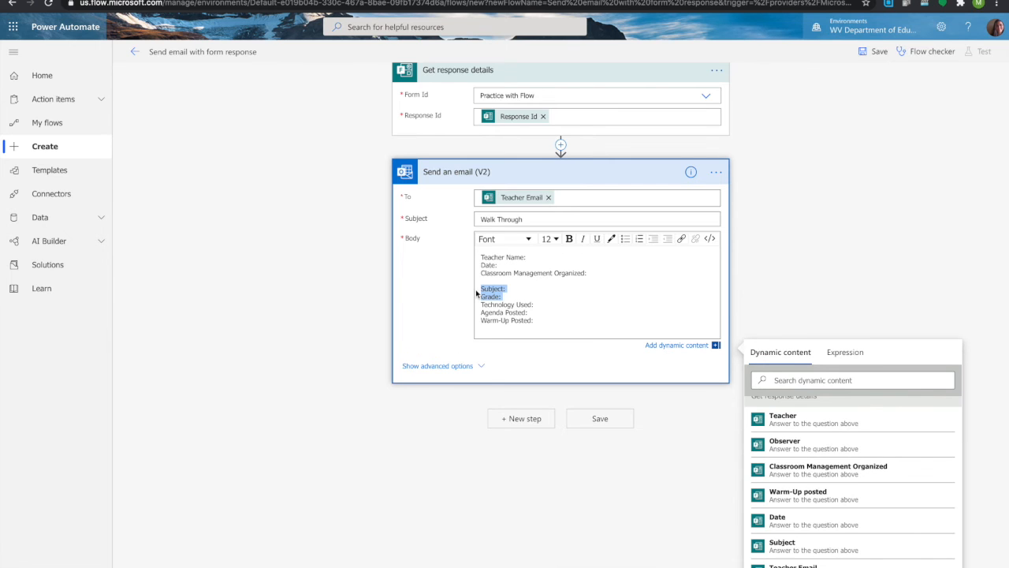
Move the "Subject:" and "Grade:" lines directly below "Date:" in the email body and remove the leftover blank lines.
key(ctrl+x)
click(499, 265)
key(Return)
key(ctrl+v)
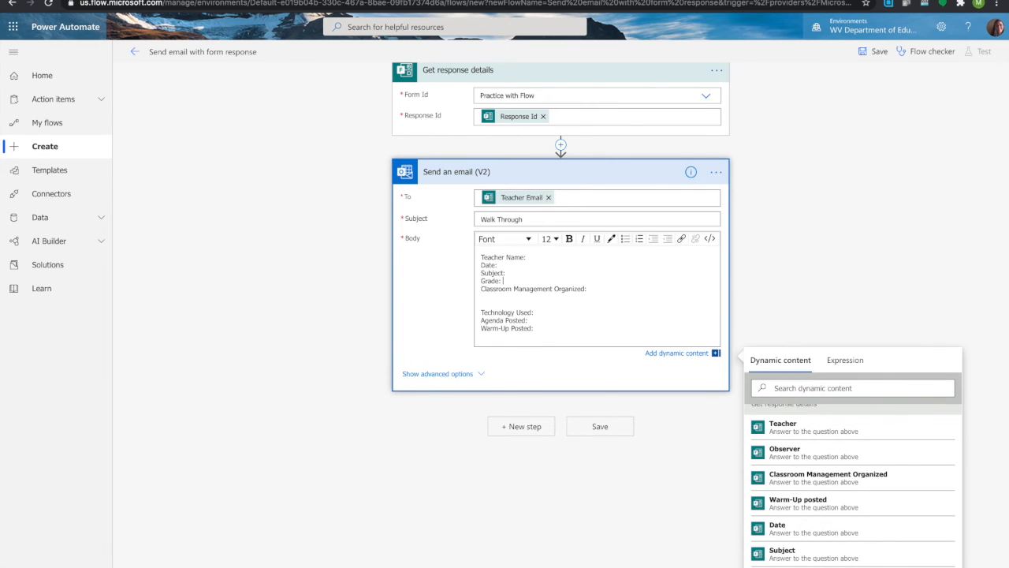
click(481, 306)
key(BackSpace)
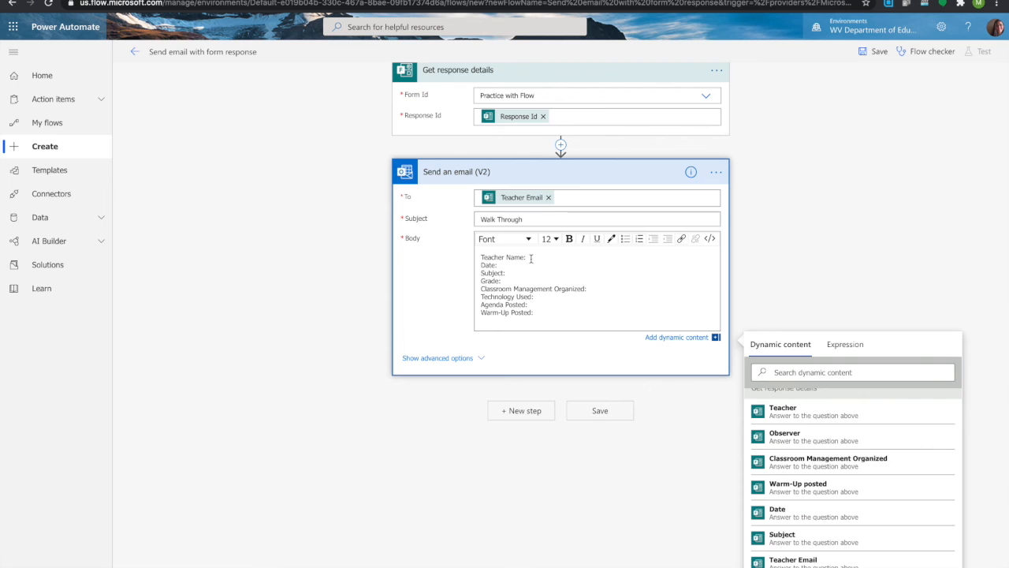
Insert the matching dynamic form answer after each email body label, from Teacher and Date through Agenda Posted and Warm-Up posted.
click(816, 415)
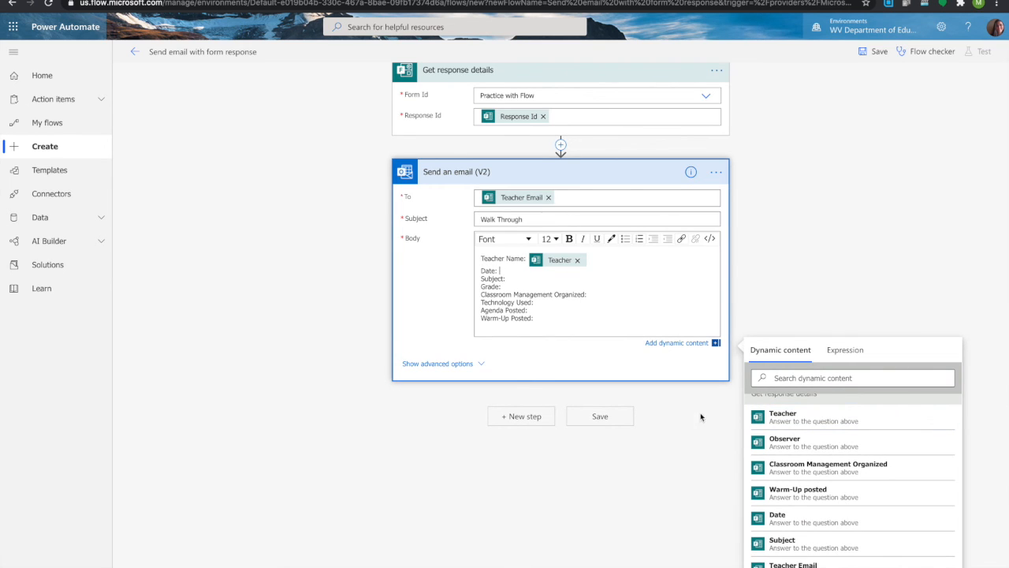
click(790, 519)
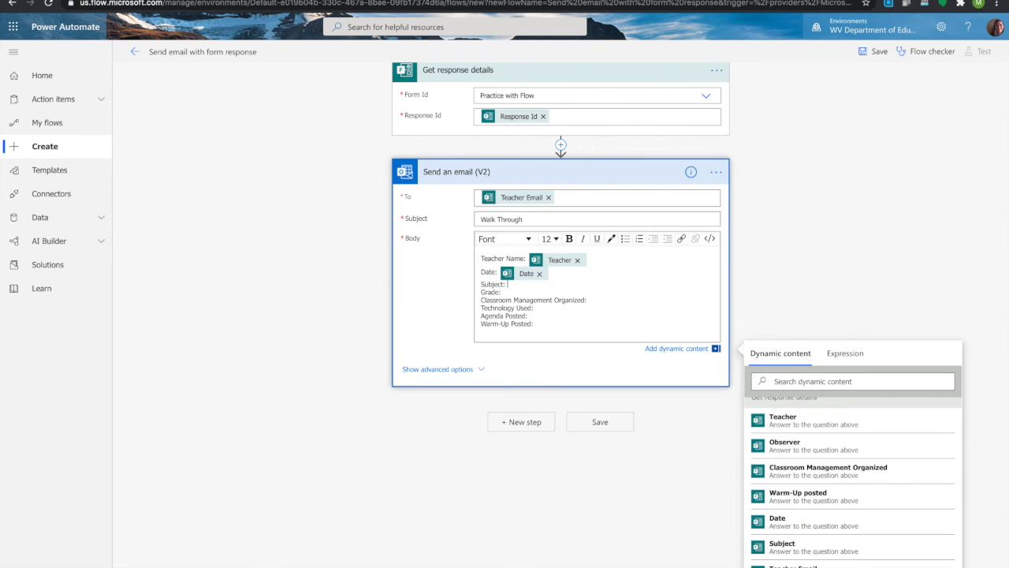
click(507, 284)
click(784, 545)
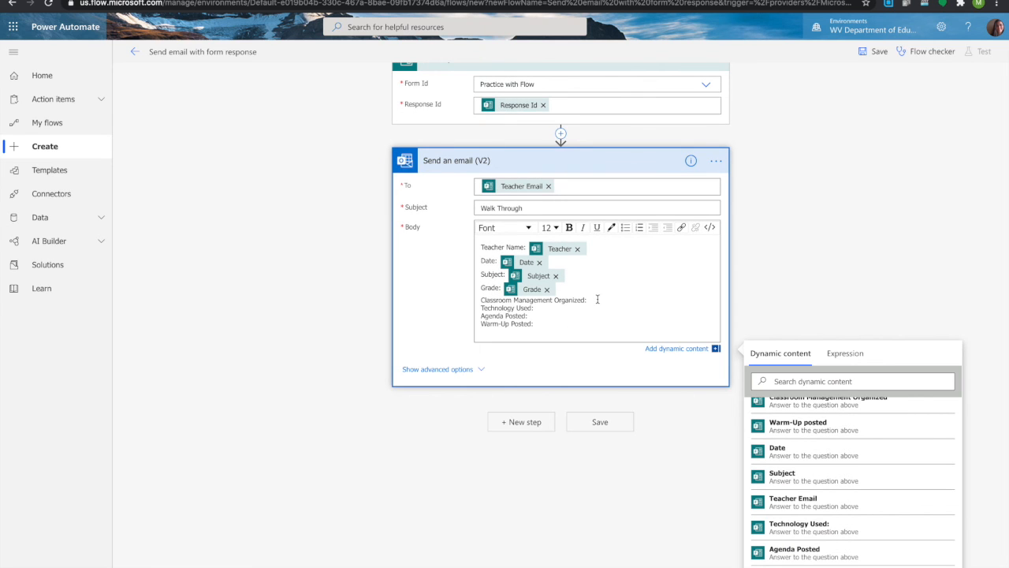
click(597, 299)
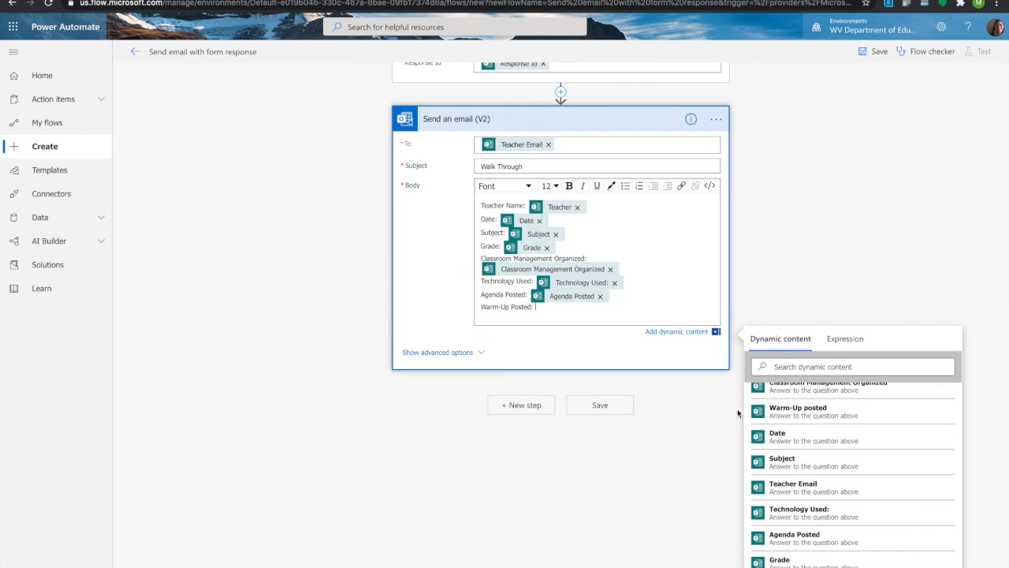
click(796, 409)
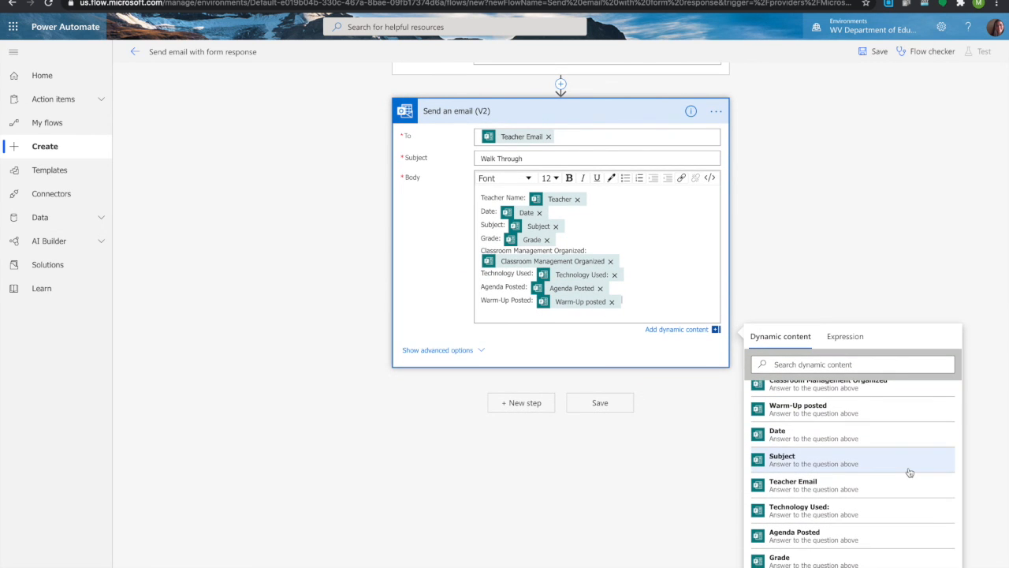
Add an "Observer:" line at the end of the email body, followed by the dynamic Observer answer.
scroll(849, 485, up, 3)
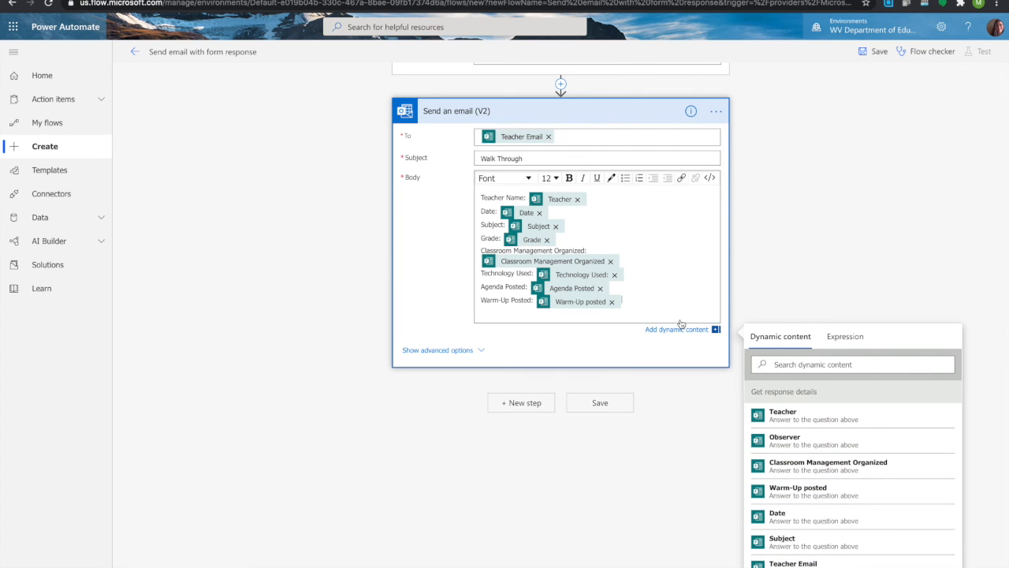
key(Return)
text(Observer:)
click(784, 447)
click(709, 418)
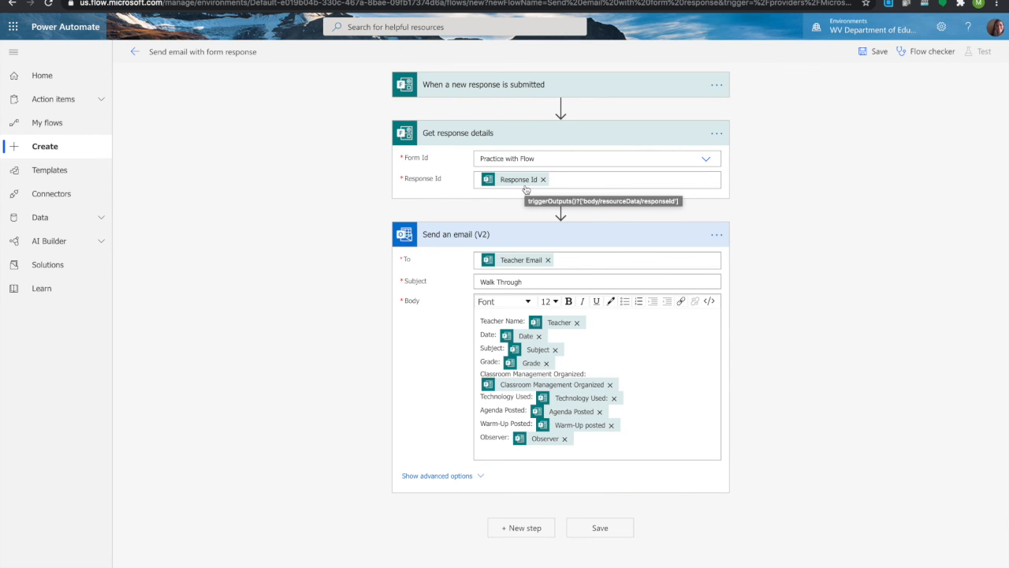
Save the flow and start a test run with the option to perform the trigger action manually.
click(605, 539)
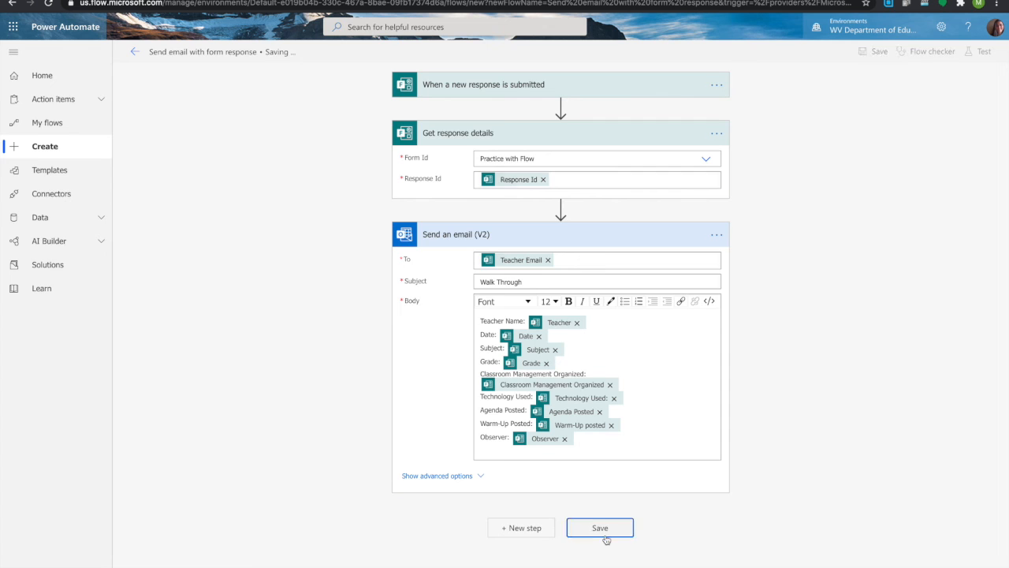
click(985, 52)
click(833, 77)
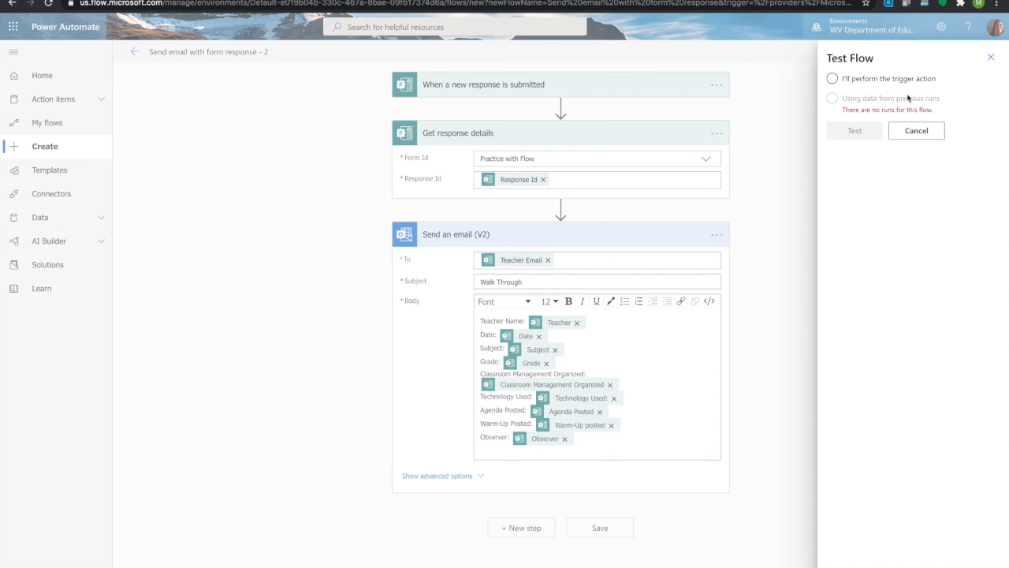
click(852, 128)
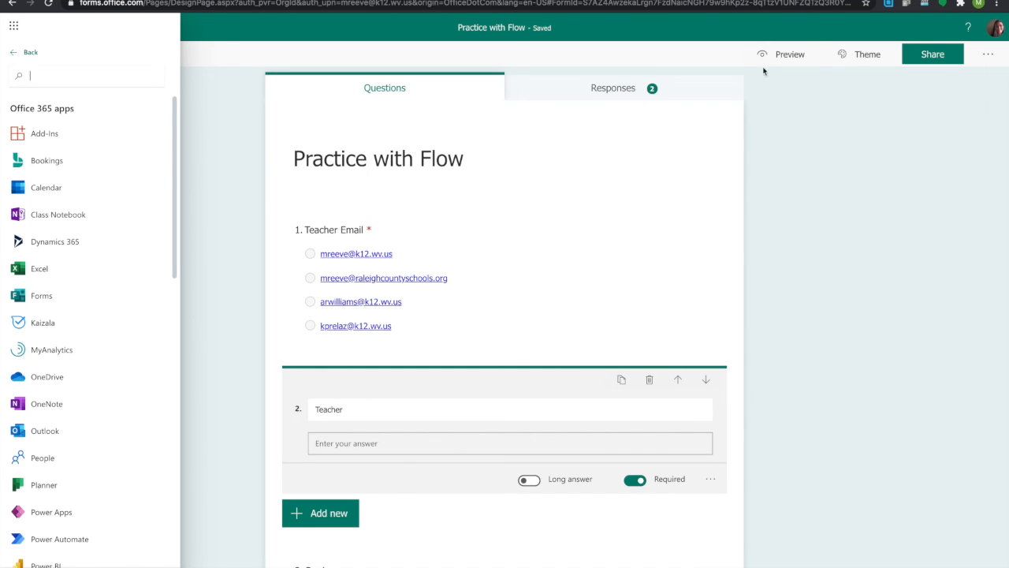
Switch to Microsoft Forms, preview the "Practice with Flow" form and submit a sample response with "test" as a text answer.
click(789, 55)
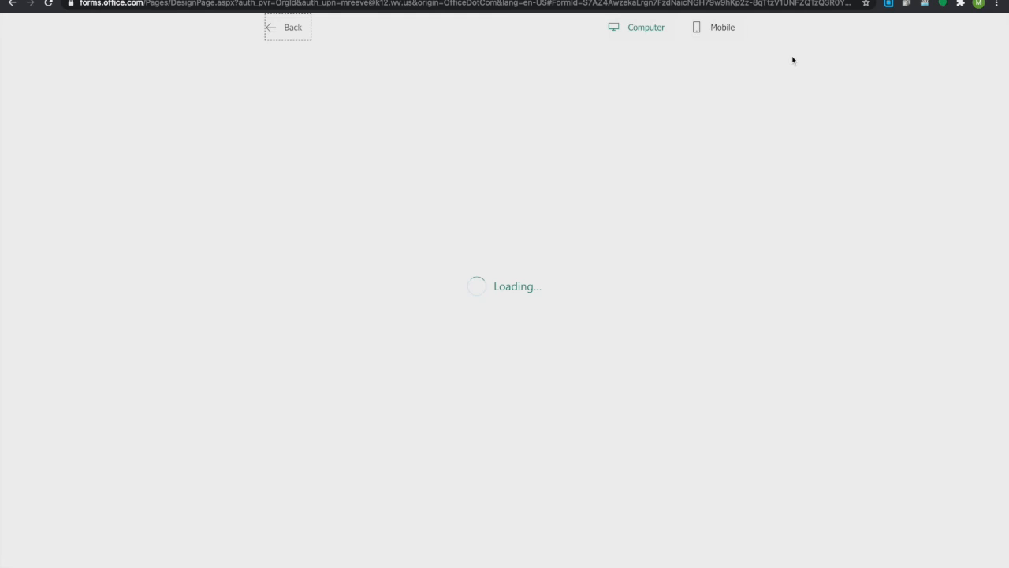
click(311, 453)
scroll(313, 455, down, 1)
click(310, 480)
scroll(315, 473, down, 3)
click(355, 437)
text(test)
scroll(408, 344, down, 5)
click(357, 457)
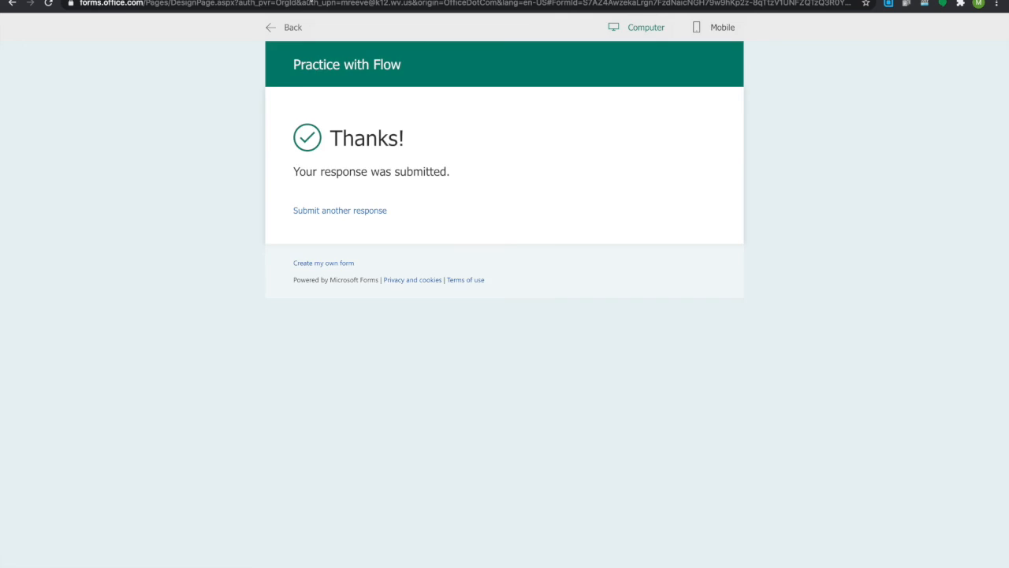